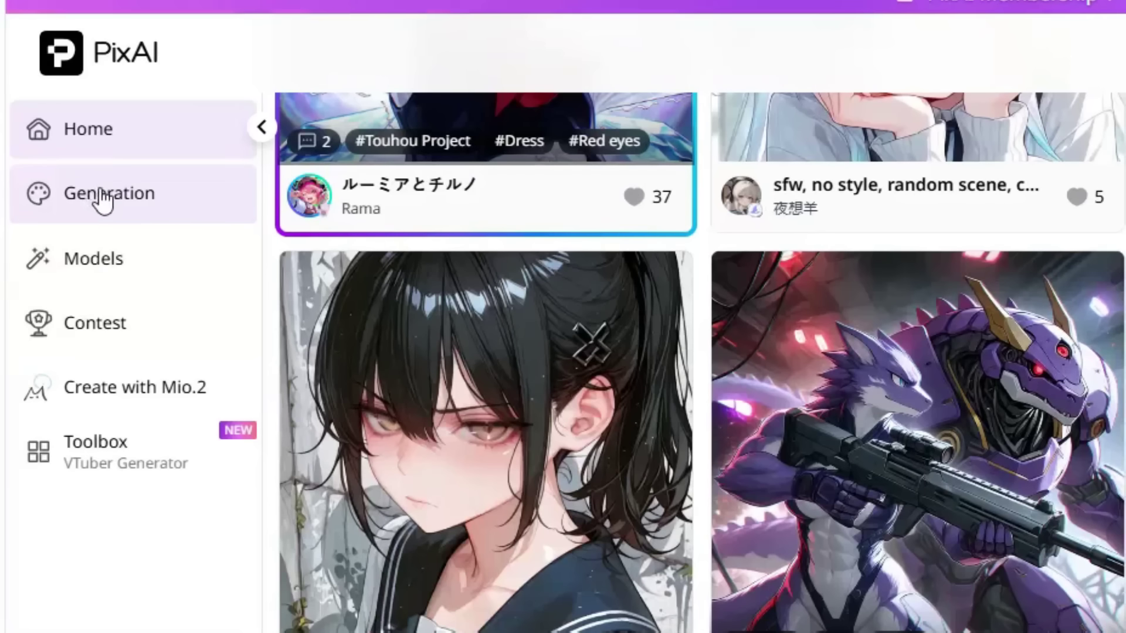
Open the image generator and enter a prompt for a portrait of phrolova_(wuthering_waves) in a field of scarlet lycoris flowers, with sun hat and drifting petals.
click(96, 183)
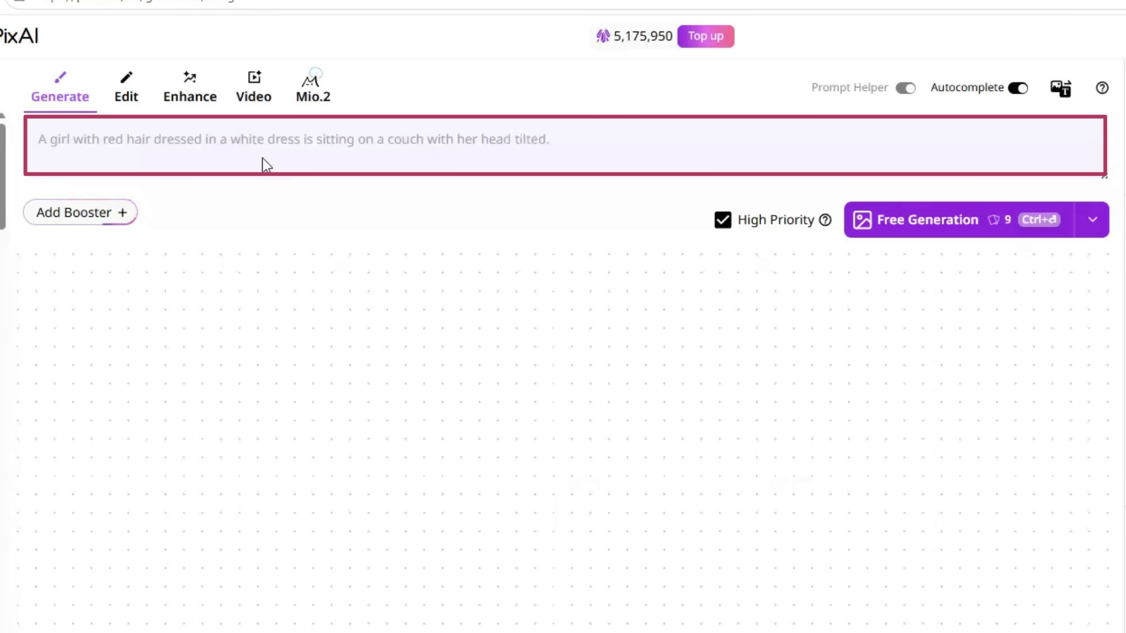
click(234, 146)
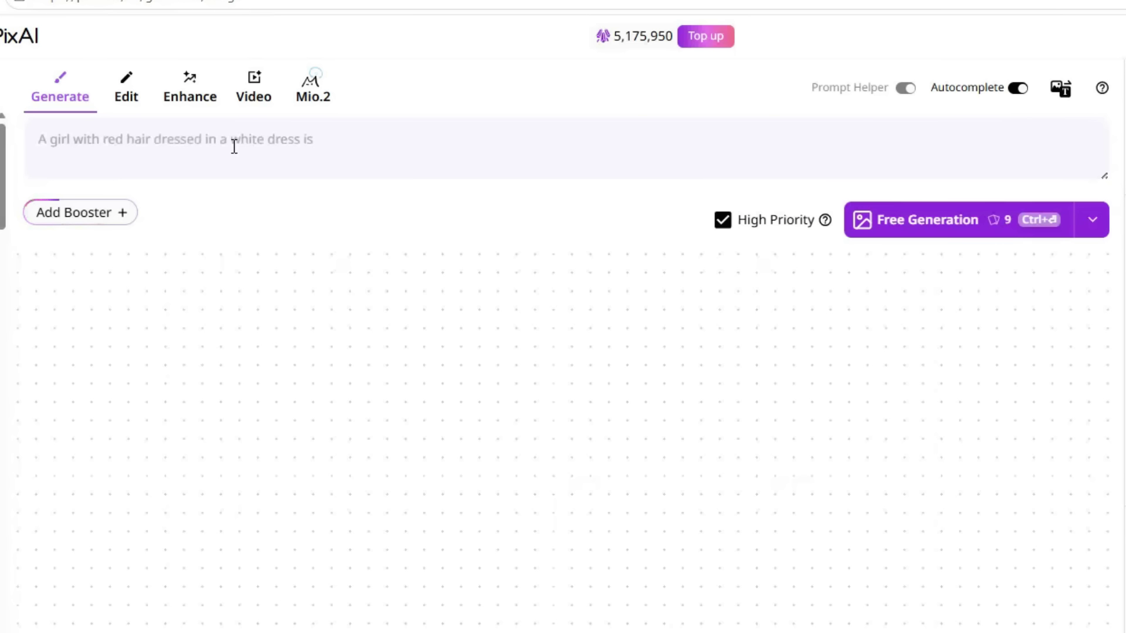
text(character: phrolova_(wuthering_waves). Portrait of phrolova_(wuthering_waves) standing in a field of scarlet lycoris flowers, holding a single scarlet lycoris flower over one eye, wearing a sun hat decorated with scarlet lycoris, surrounded by drifting petals and warm sunlight. She has long grey hair with twin braids, red eyes, red nails, wears a red dress with bare shoulders, detached sleeves, detached collar, jewelry, and earrings. Peaceful and atmospheric scene with soft glowing light and a dreamy, serene mood. Clean linework, gentle colors, smooth glossy skin tones, expressive eyes.)
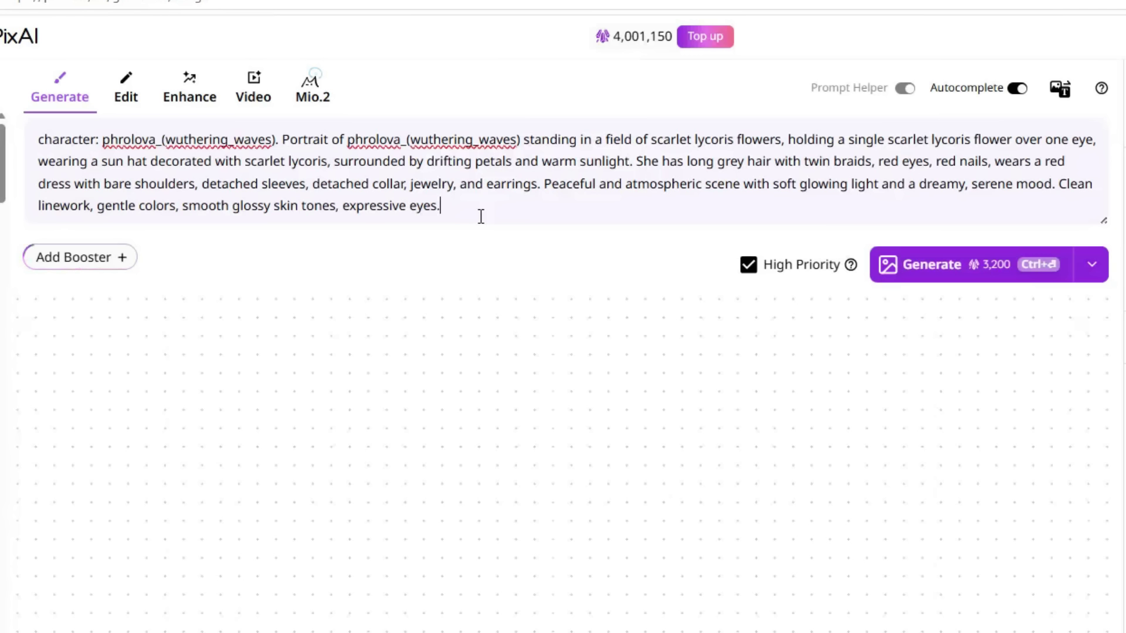
Browse the preset and market models and apply Hoshino v2 as the generation model.
mouse_move(829, 99)
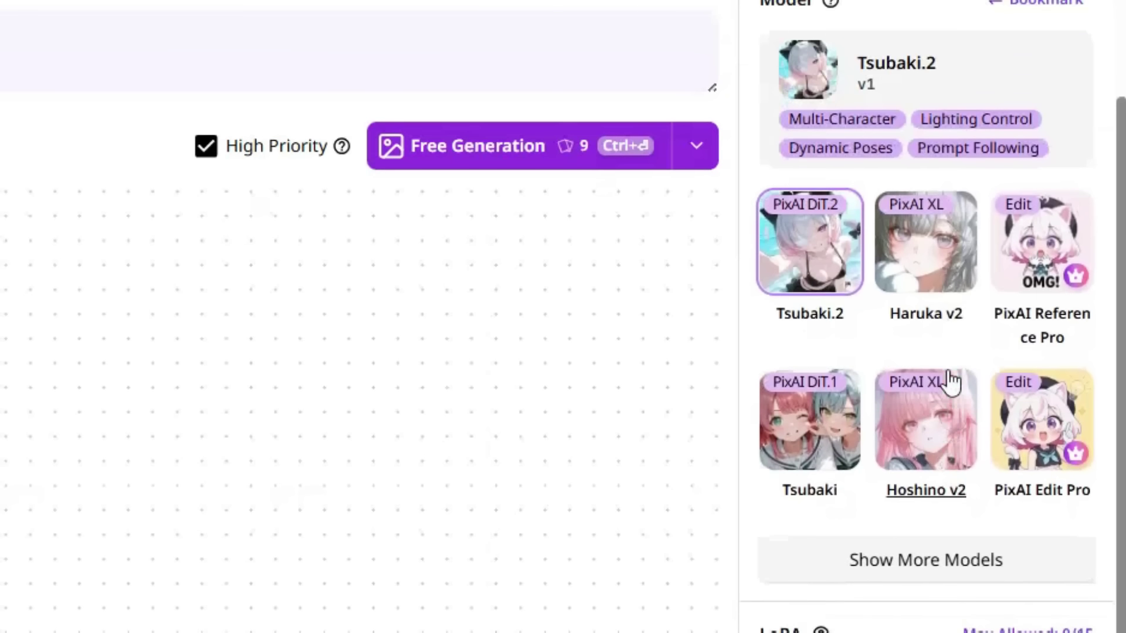
scroll(944, 382, up, 1)
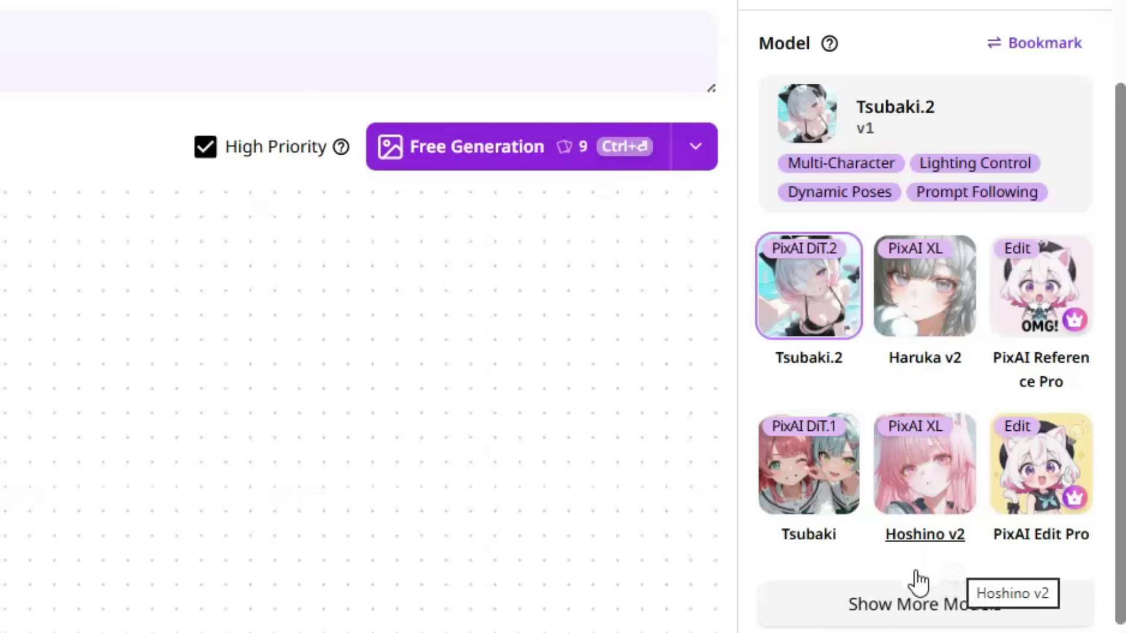
click(916, 608)
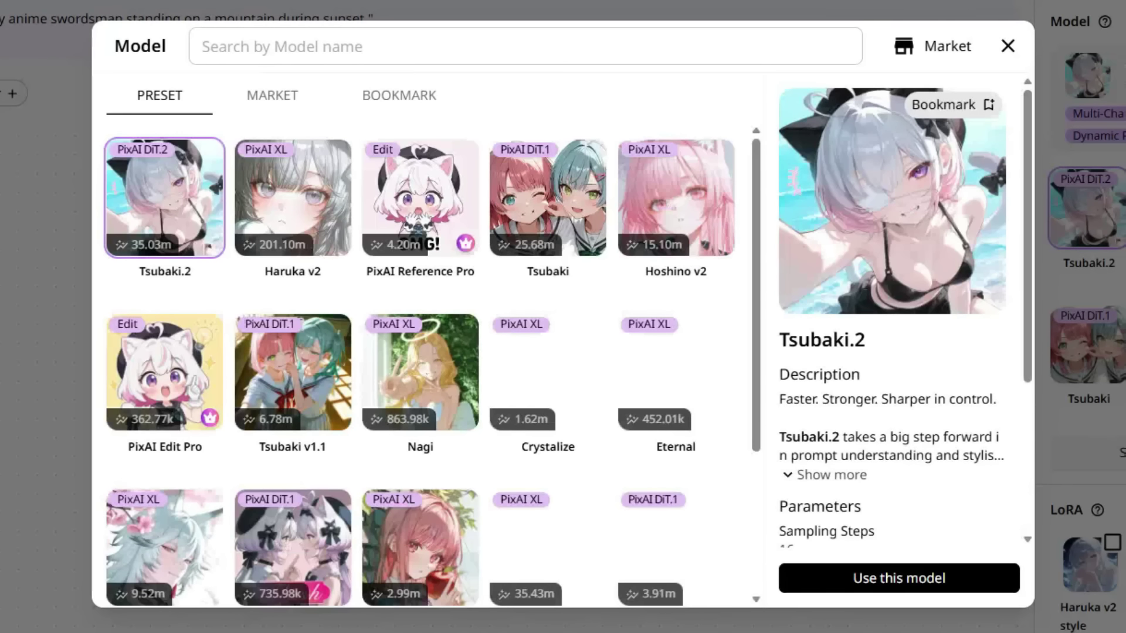
scroll(660, 468, down, 4)
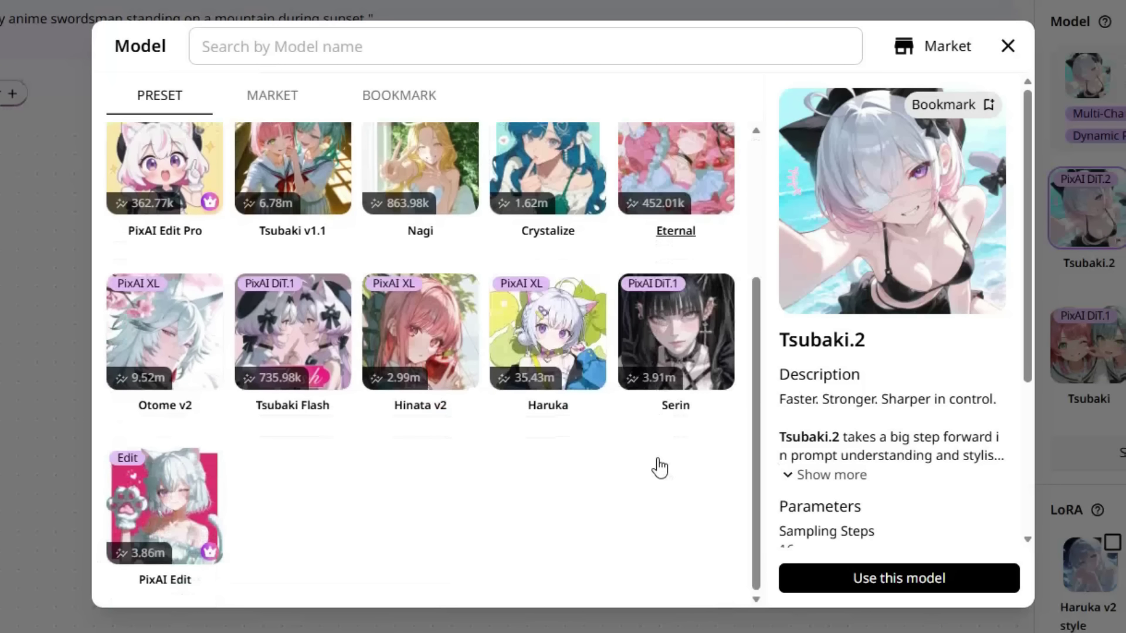
scroll(661, 466, up, 4)
click(244, 103)
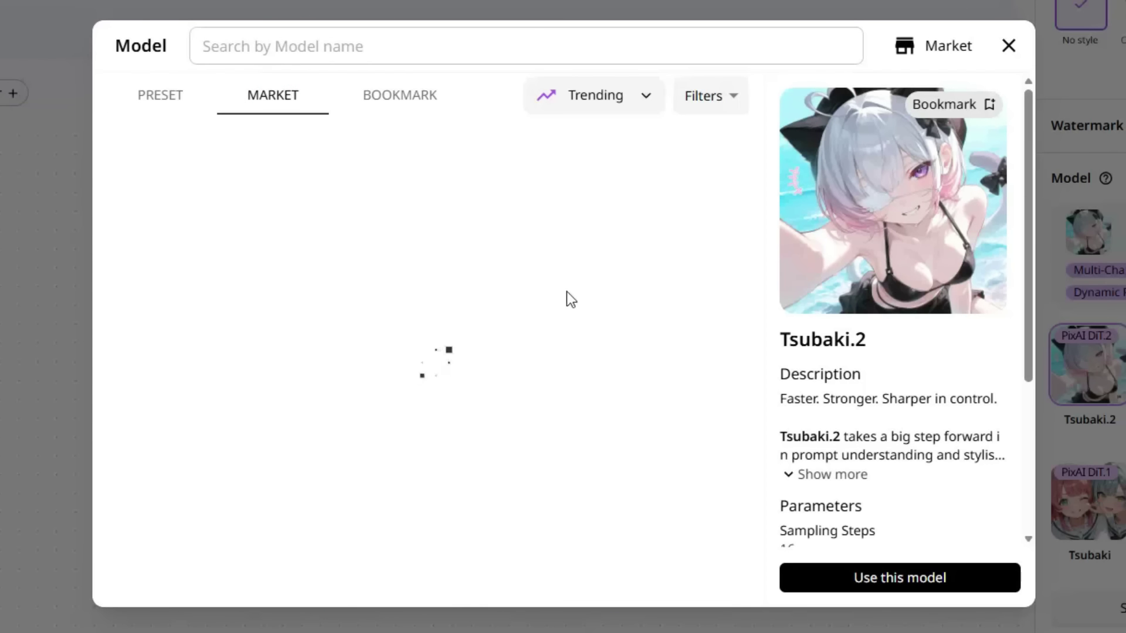
scroll(757, 434, down, 3)
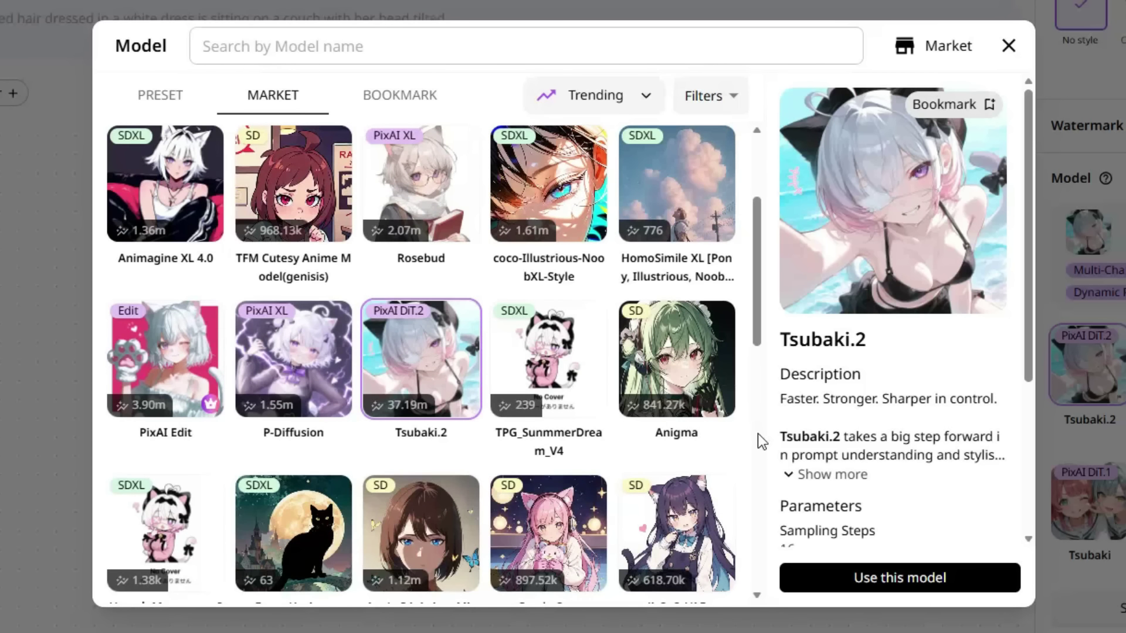
scroll(758, 433, down, 3)
scroll(758, 437, down, 6)
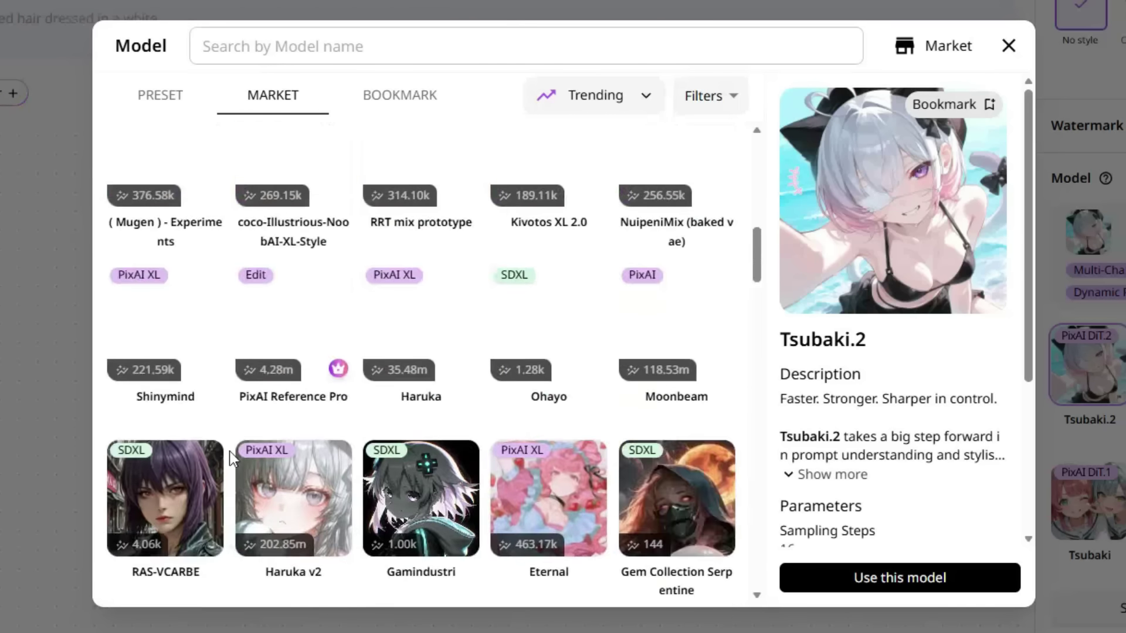
scroll(231, 454, up, 12)
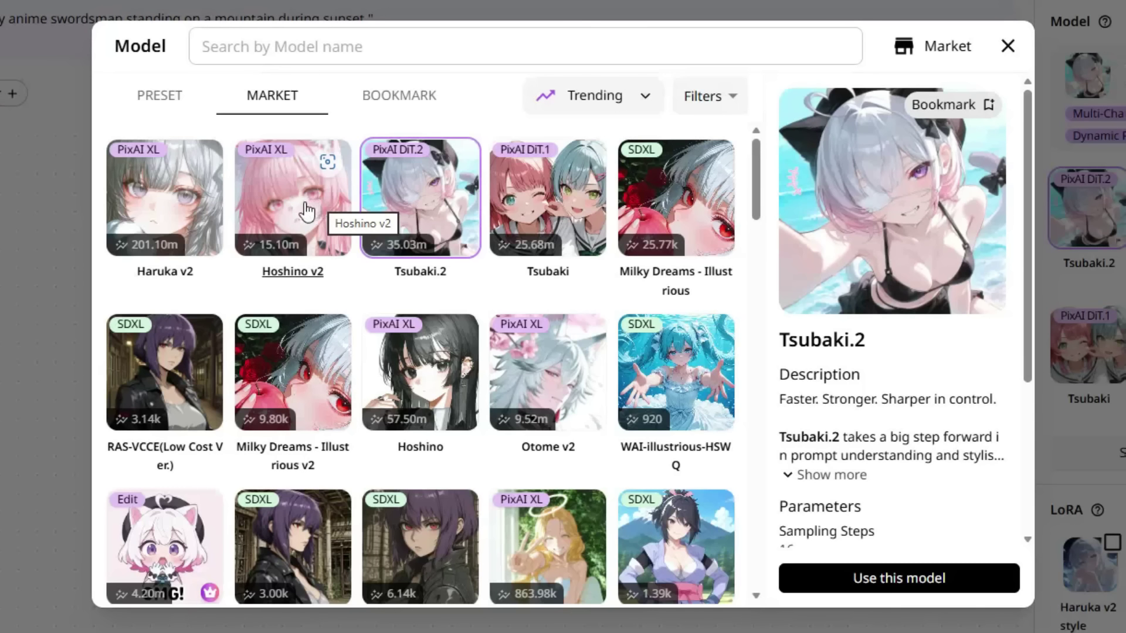
click(302, 203)
click(907, 580)
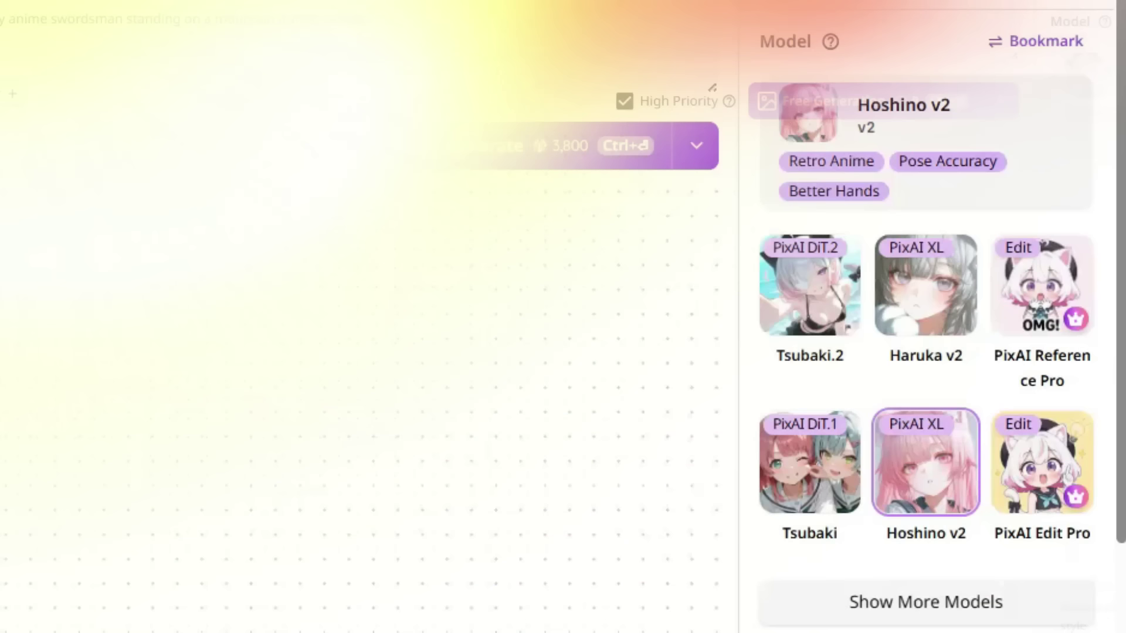
Open the full LoRA list and browse the trending market styles.
scroll(926, 316, down, 3)
scroll(926, 317, down, 4)
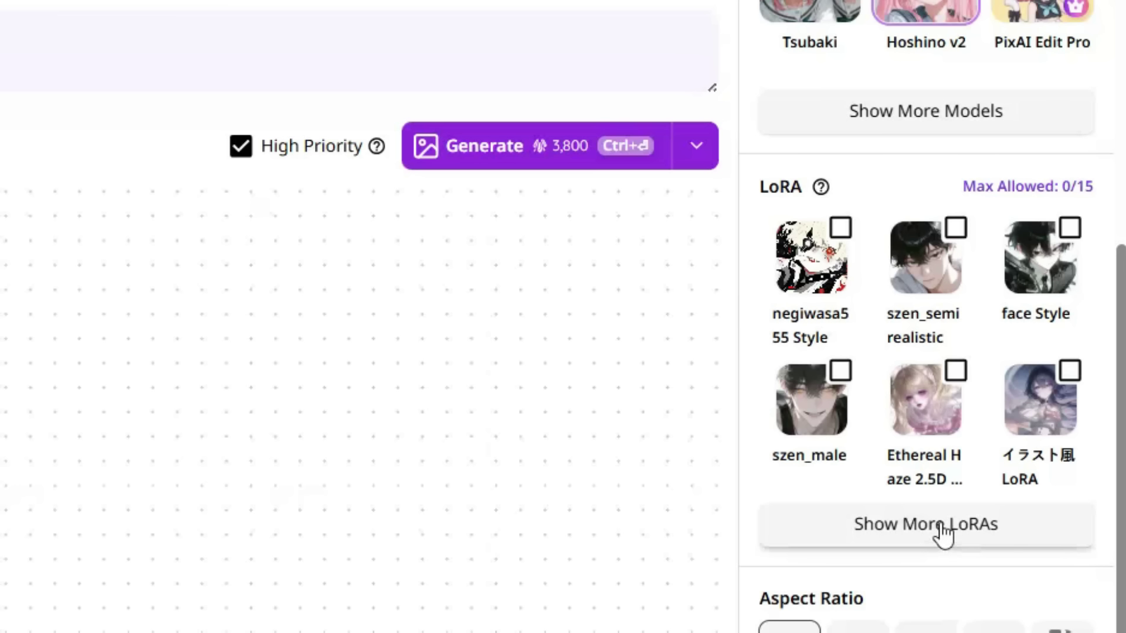
click(995, 503)
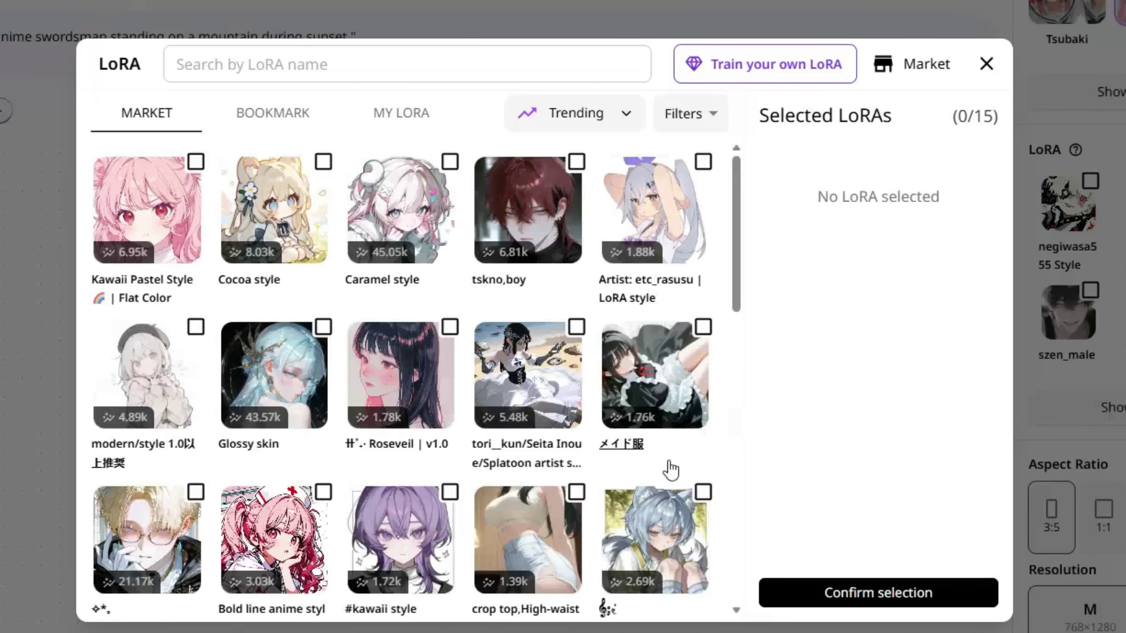
scroll(664, 479, down, 5)
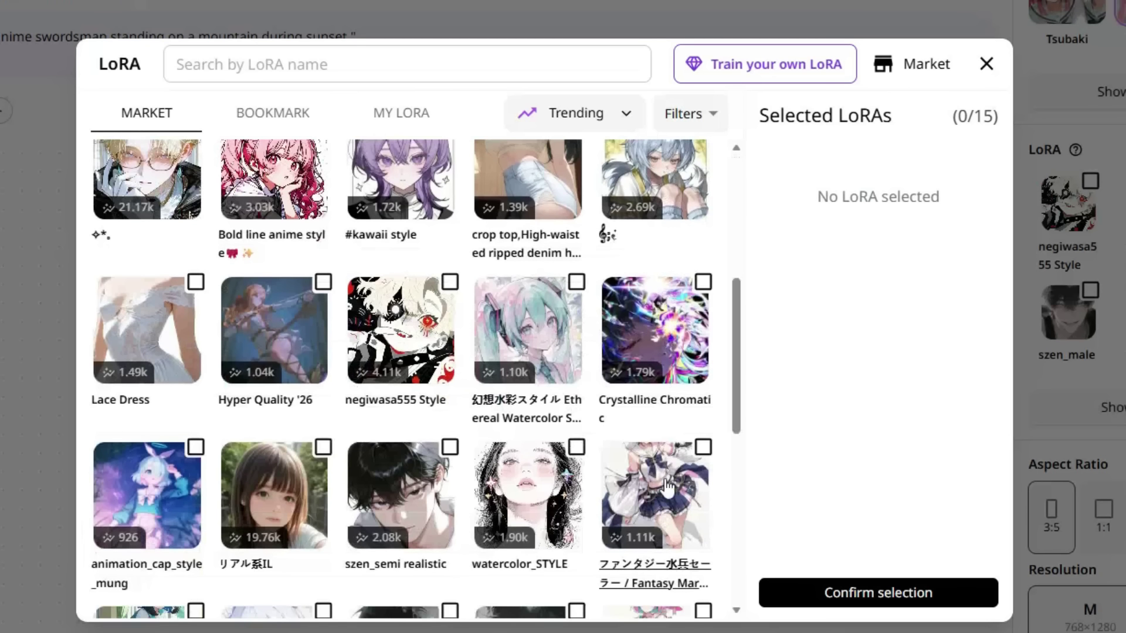
scroll(667, 487, down, 10)
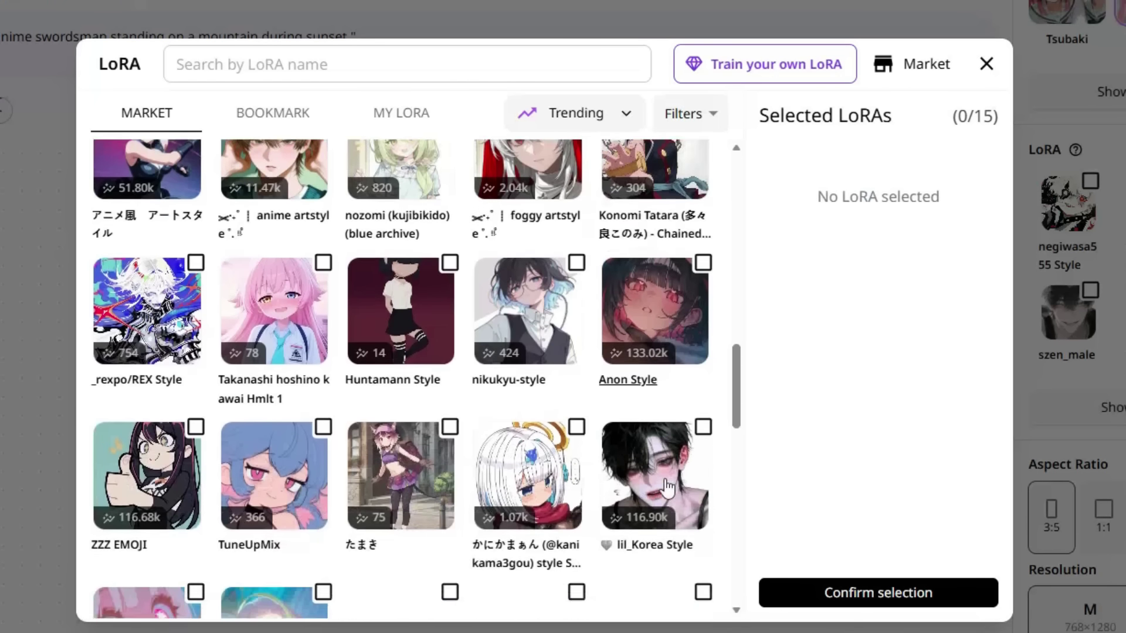
scroll(667, 486, down, 2)
scroll(667, 487, up, 3)
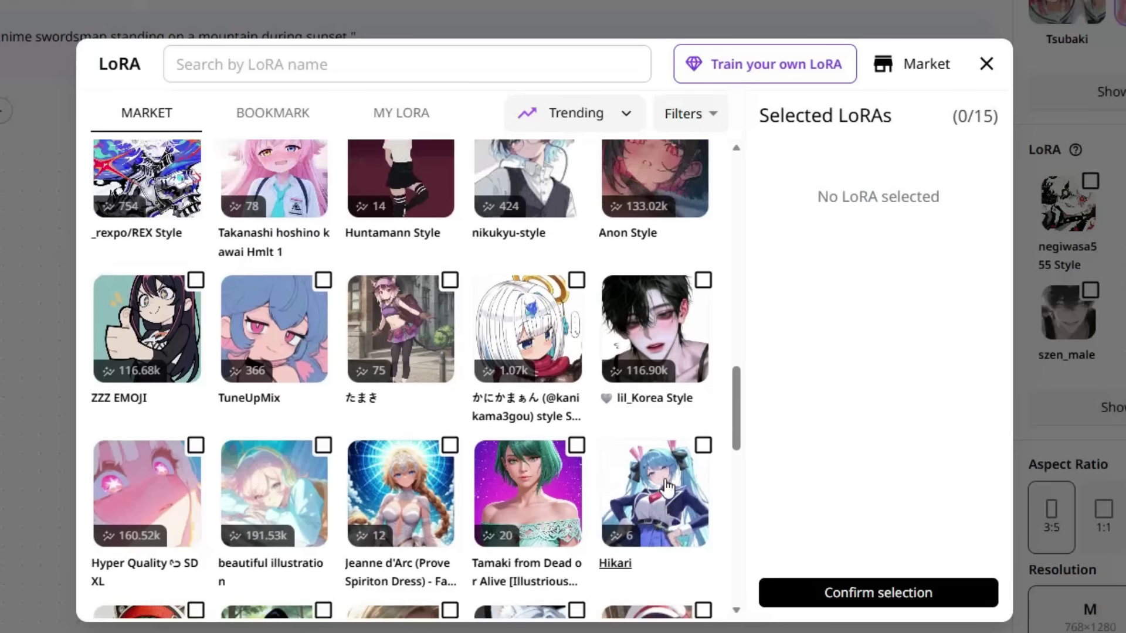
scroll(667, 486, up, 5)
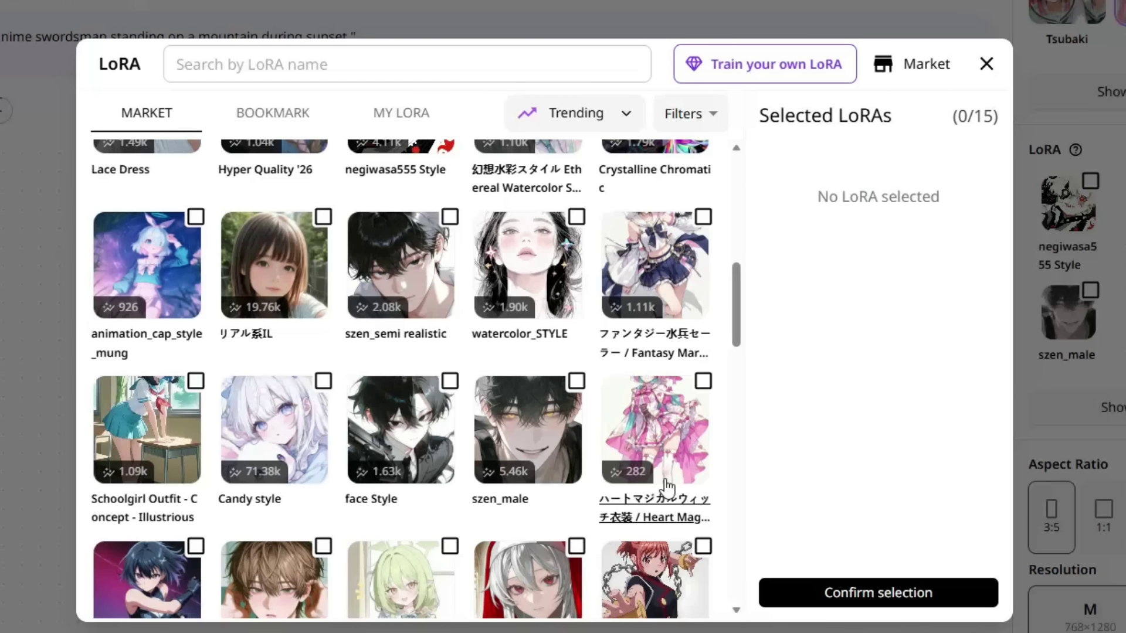
scroll(667, 486, down, 8)
scroll(667, 487, up, 9)
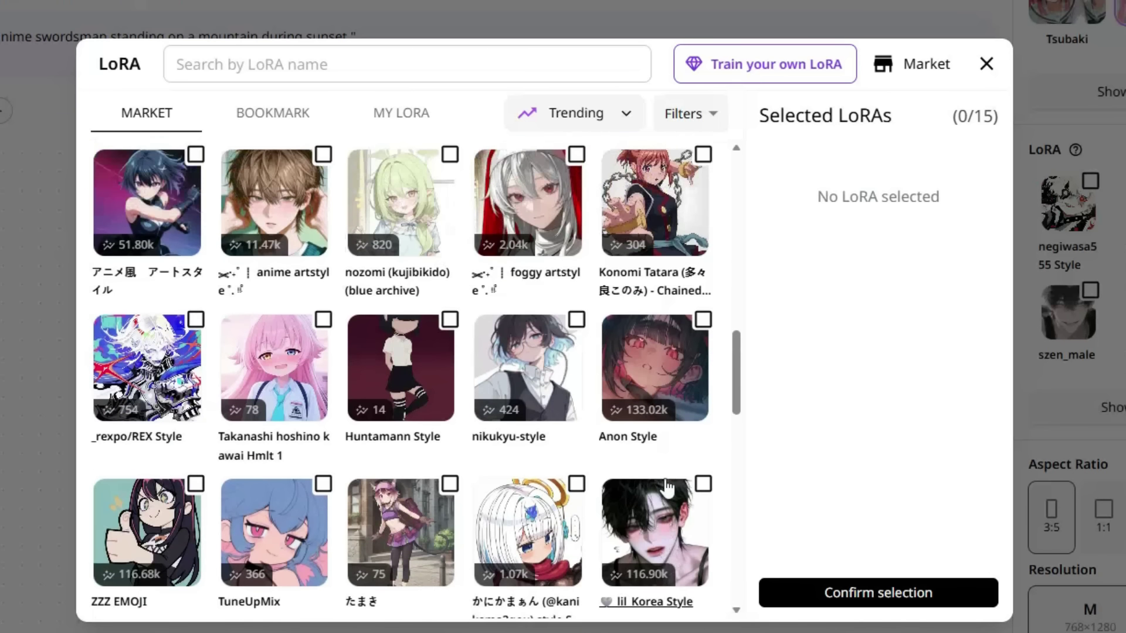
Select the Candy style LoRA with a strength of 0.7 and pick another style from the market list.
click(323, 473)
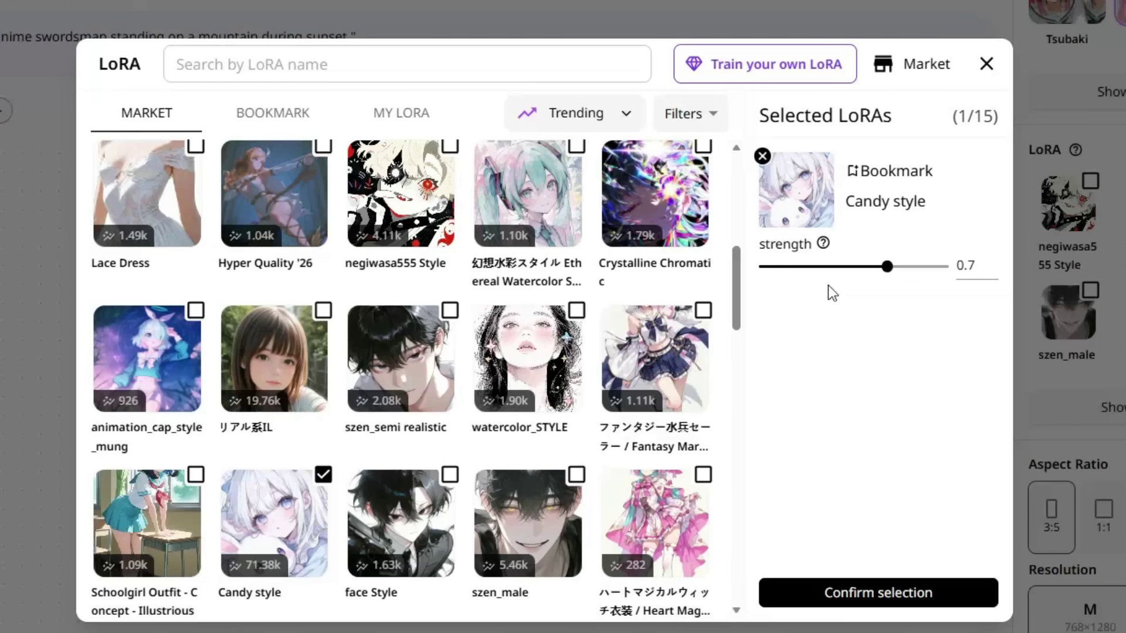
mouse_move(885, 267)
mouse_down()
mouse_move(821, 283)
mouse_move(886, 280)
mouse_up()
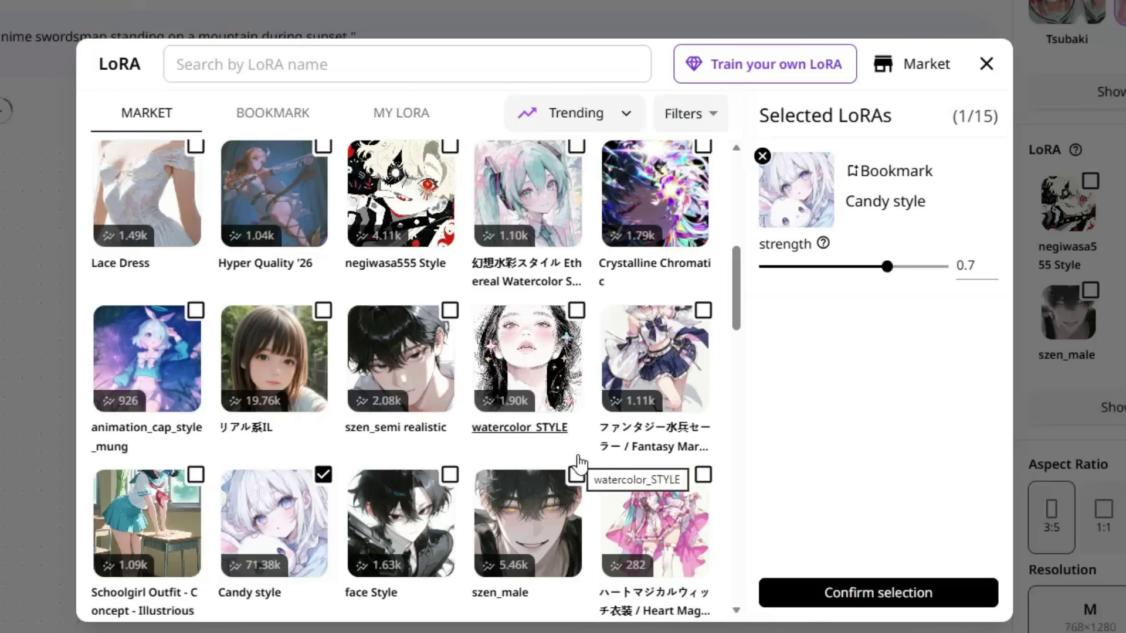
scroll(694, 508, down, 2)
click(505, 396)
click(450, 382)
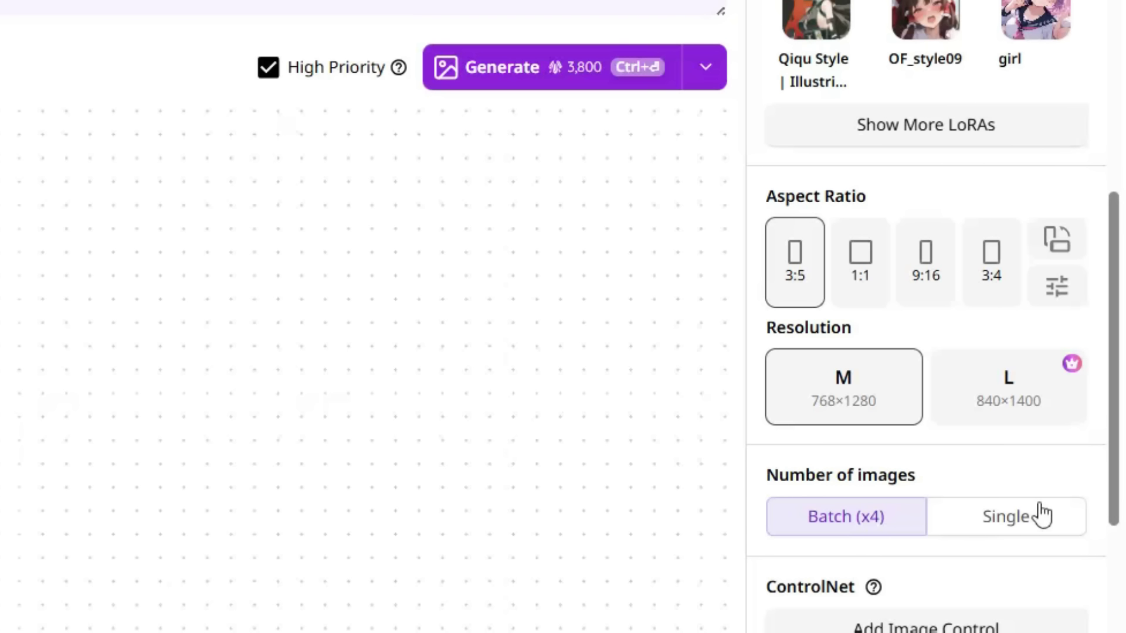
Set the image dimensions to landscape 16:9 in size L (1400×784).
click(1056, 291)
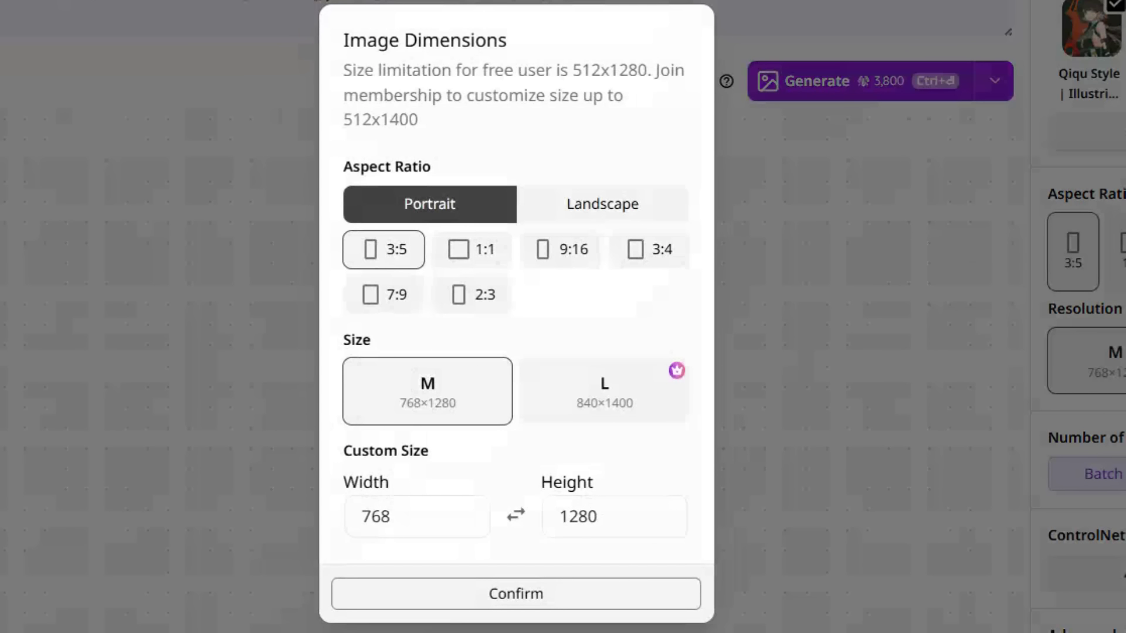
click(582, 200)
click(567, 249)
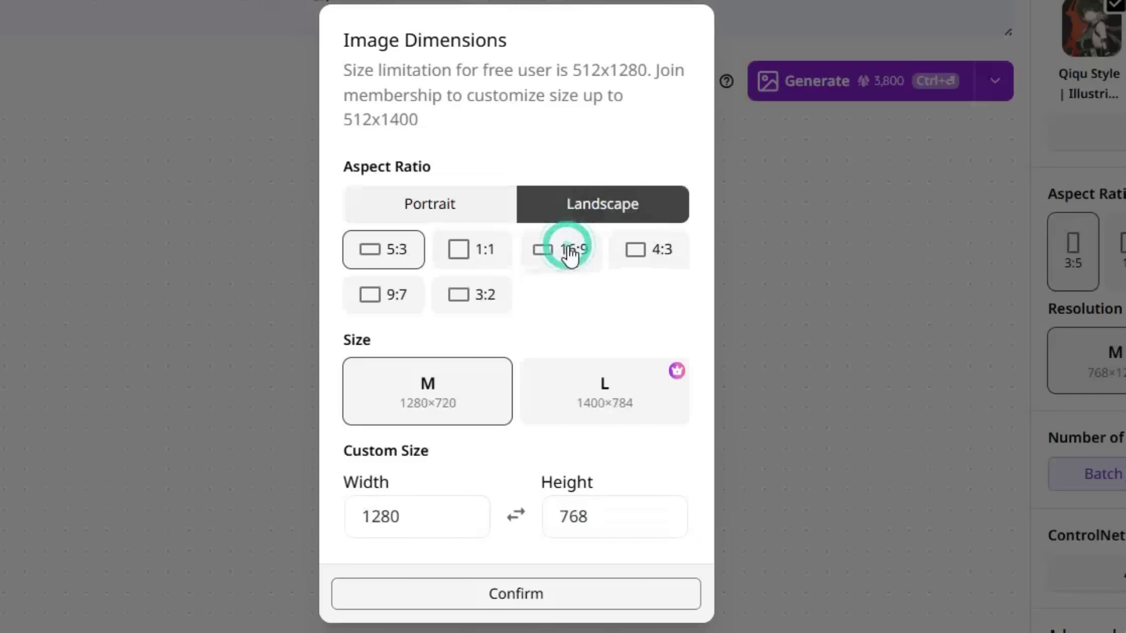
click(595, 387)
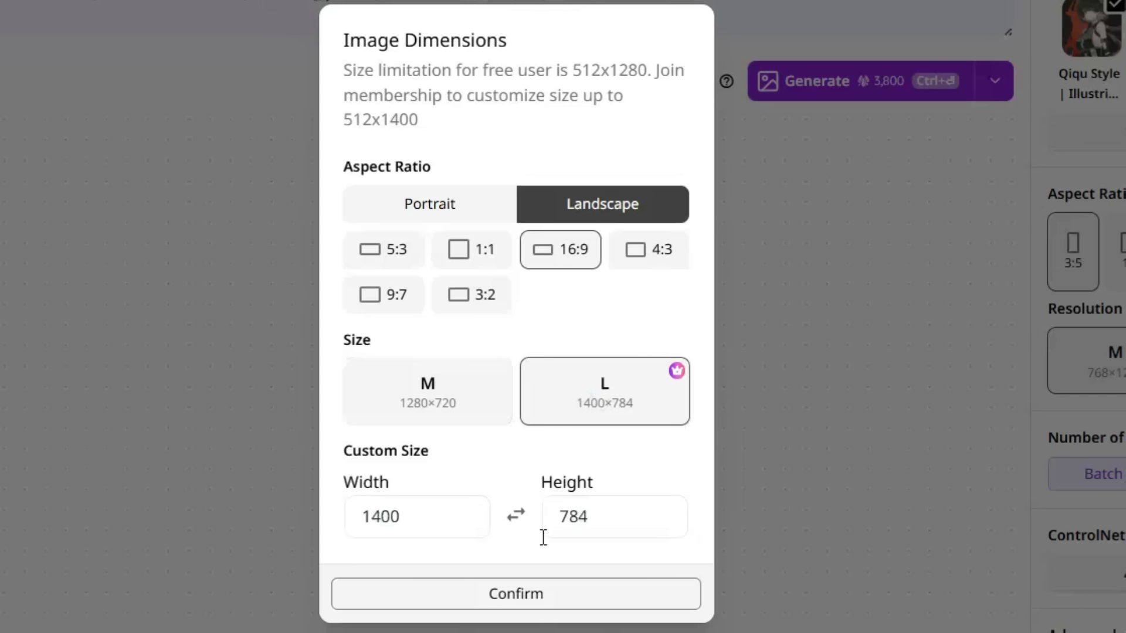
click(516, 593)
Look through the ControlNet and advanced settings, including negative prompt, sampling steps, CFG scale, seed, VAE model and character reference.
scroll(1026, 398, down, 2)
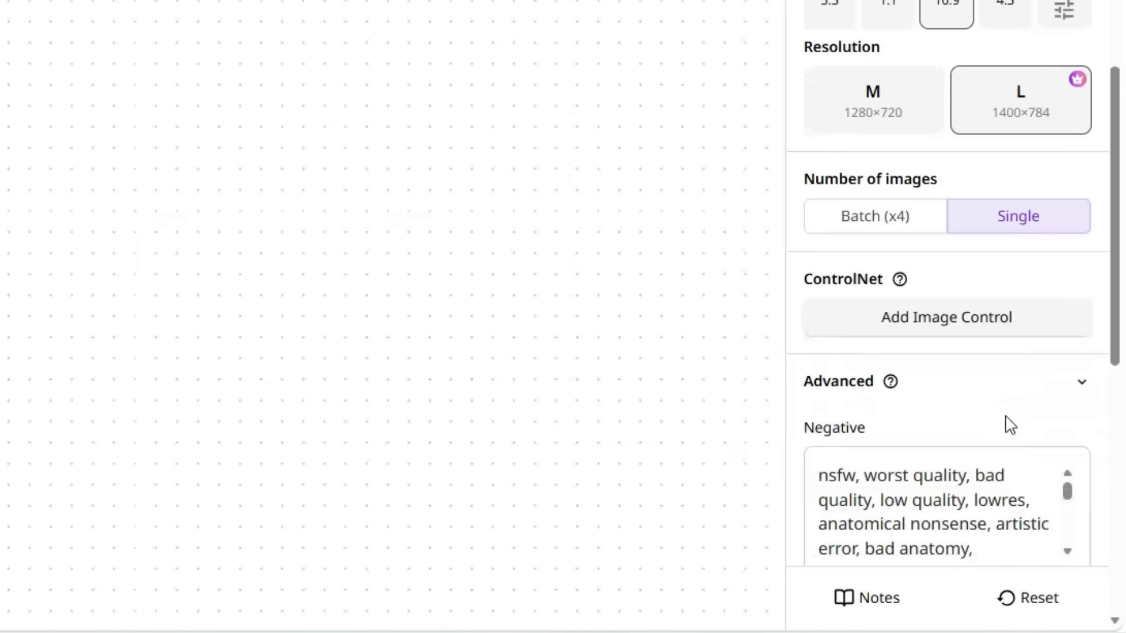
scroll(1009, 428, down, 12)
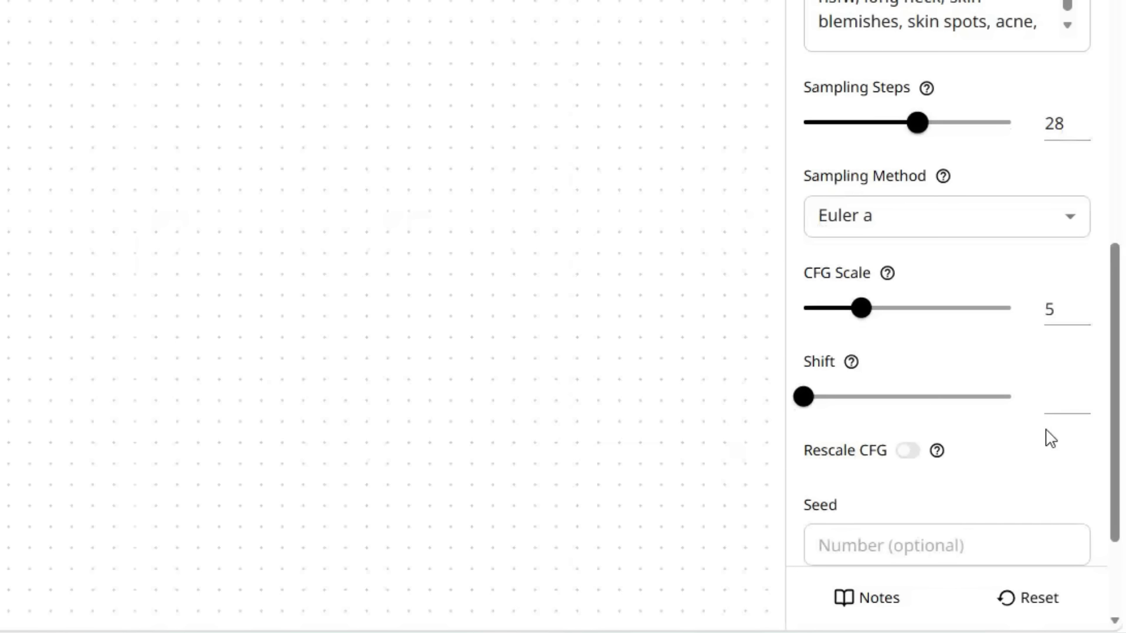
scroll(1047, 438, down, 2)
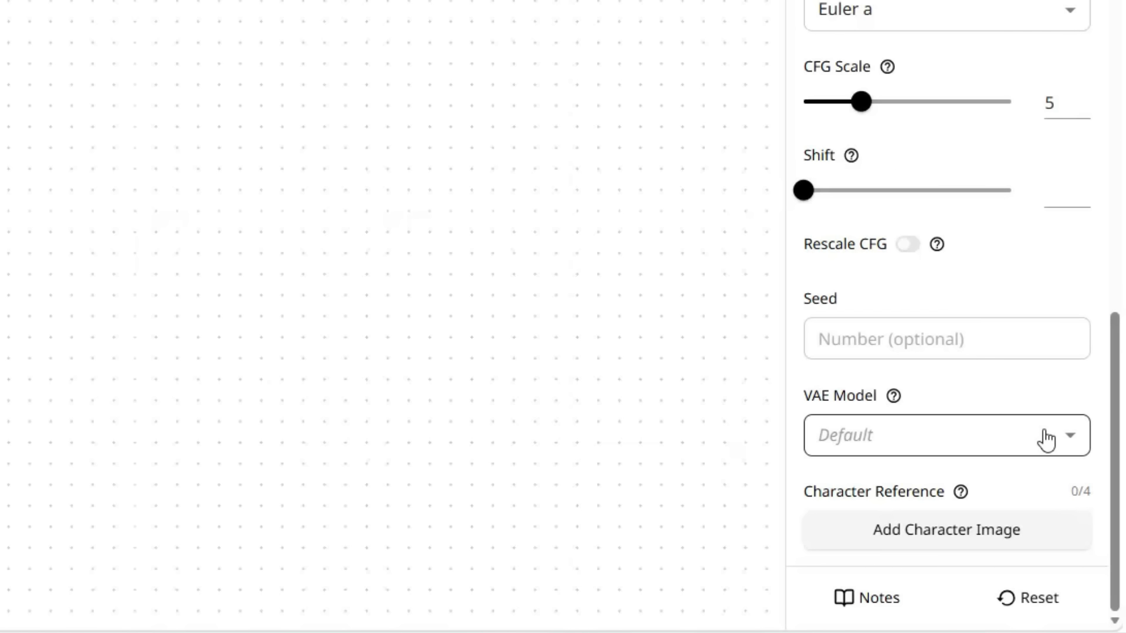
scroll(1048, 439, up, 20)
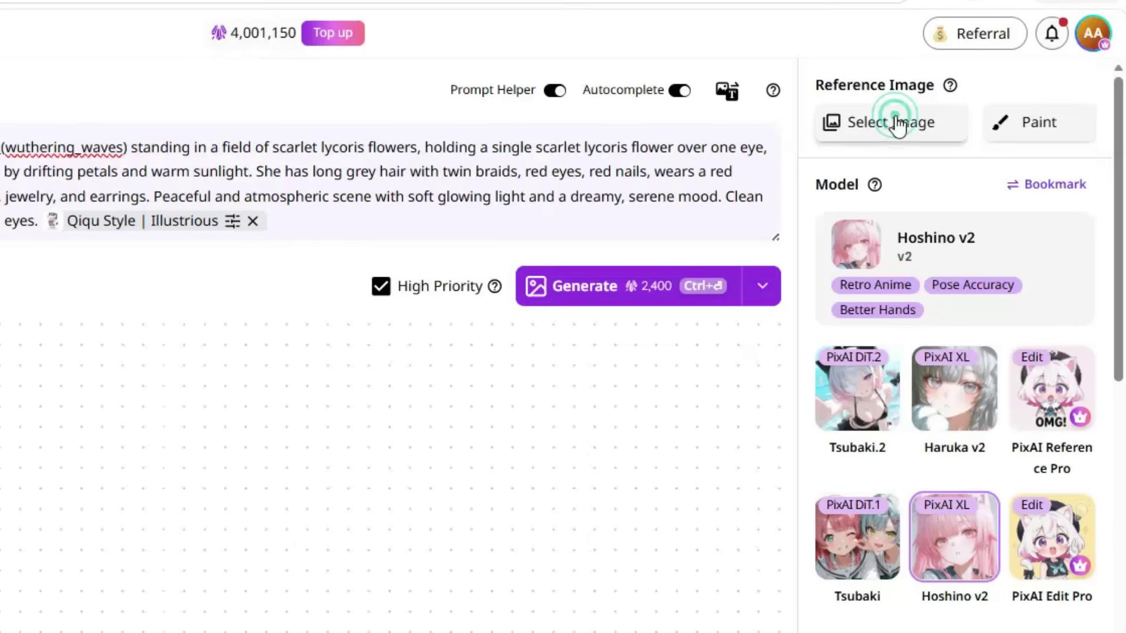
Browse the generation history for images that could serve as a reference image.
click(894, 118)
scroll(382, 437, down, 5)
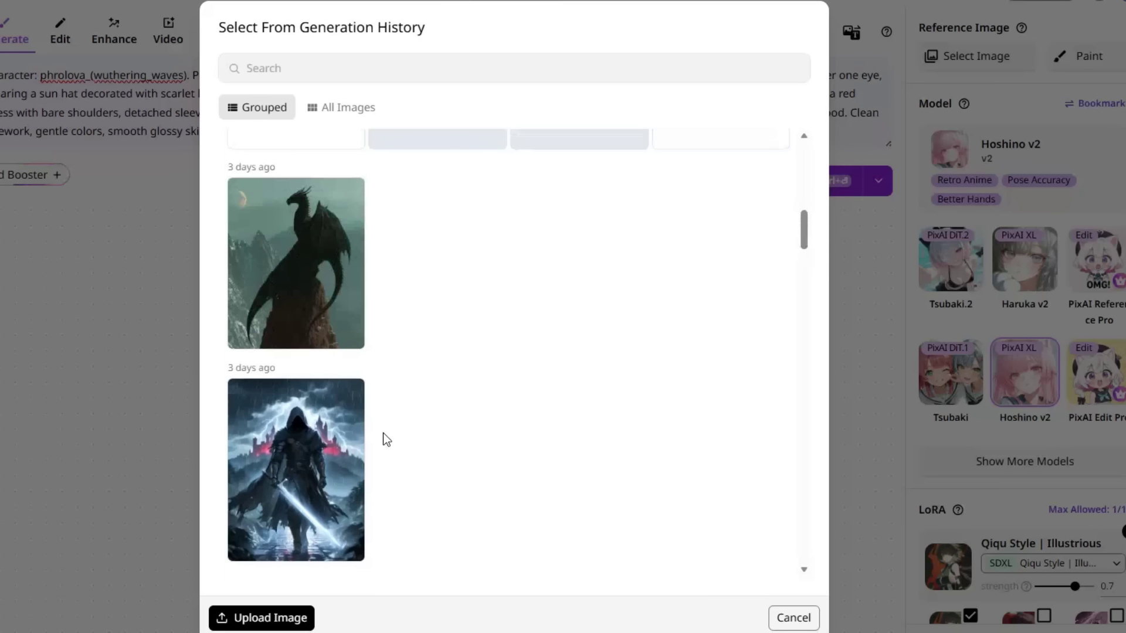
scroll(383, 433, down, 2)
scroll(383, 433, up, 1)
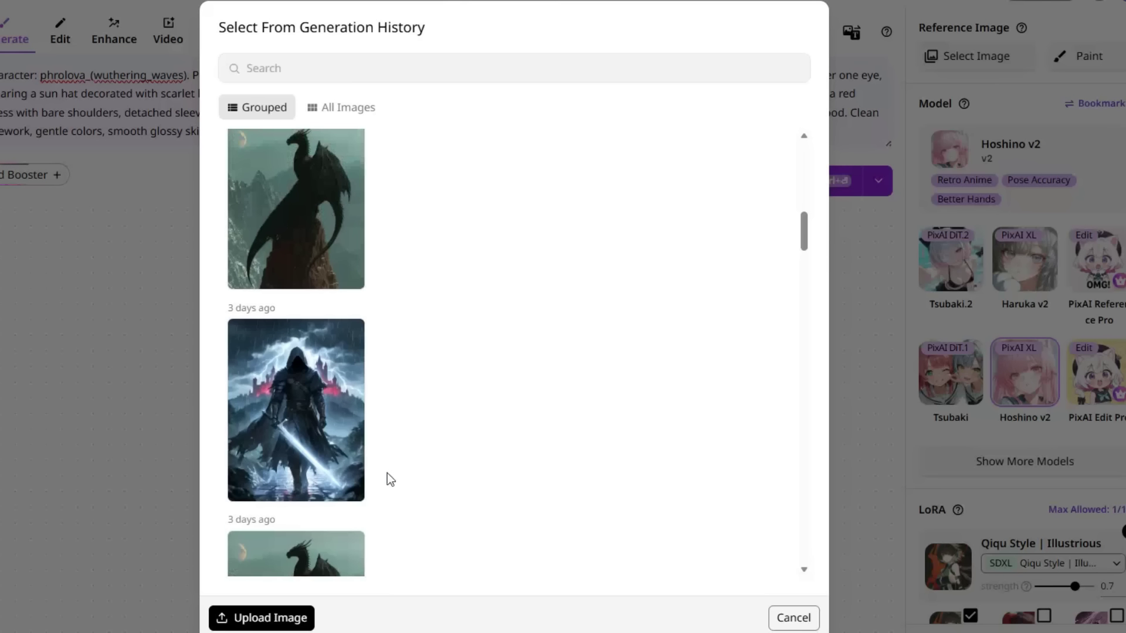
scroll(345, 538, down, 5)
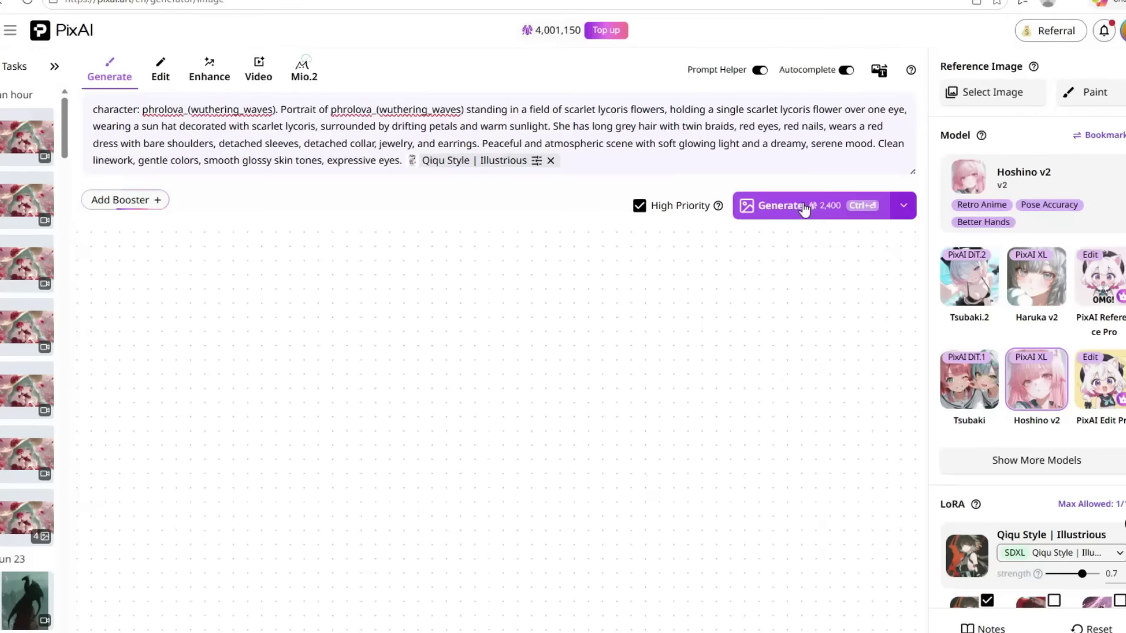
Generate the image from the entered prompt with the chosen model, LoRA and dimensions.
click(803, 206)
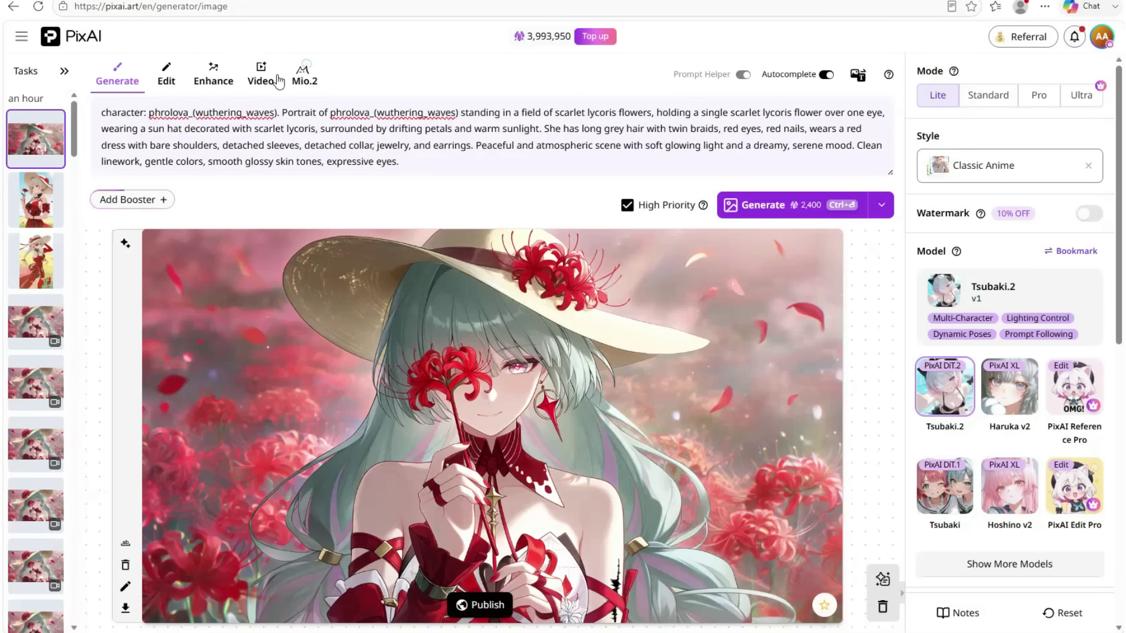
Open the Toolbox page with the creative tools.
click(246, 270)
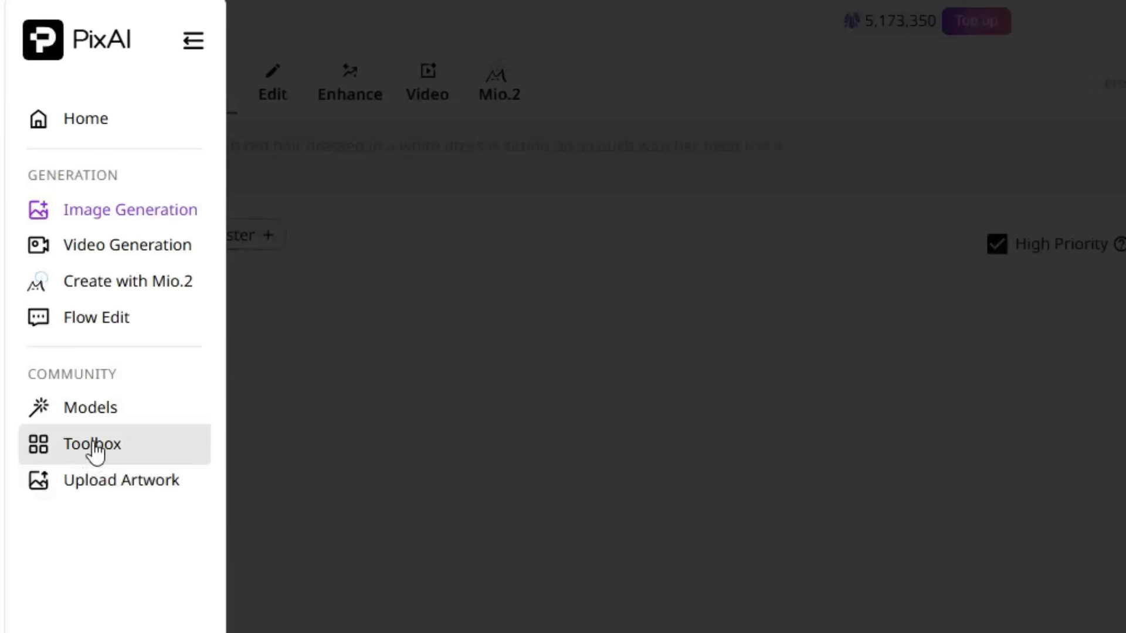
click(141, 483)
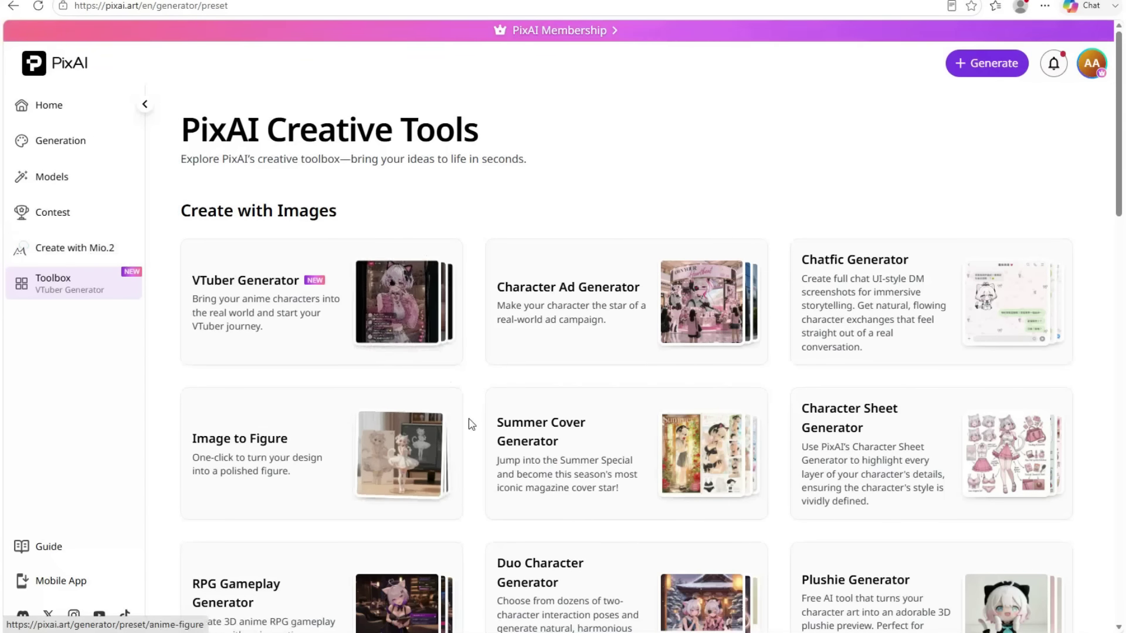
Generate an English character sheet from an uploaded image of the dark-haired boy in a blue cloak using the Character Sheet Generator.
scroll(469, 423, down, 15)
scroll(432, 478, up, 15)
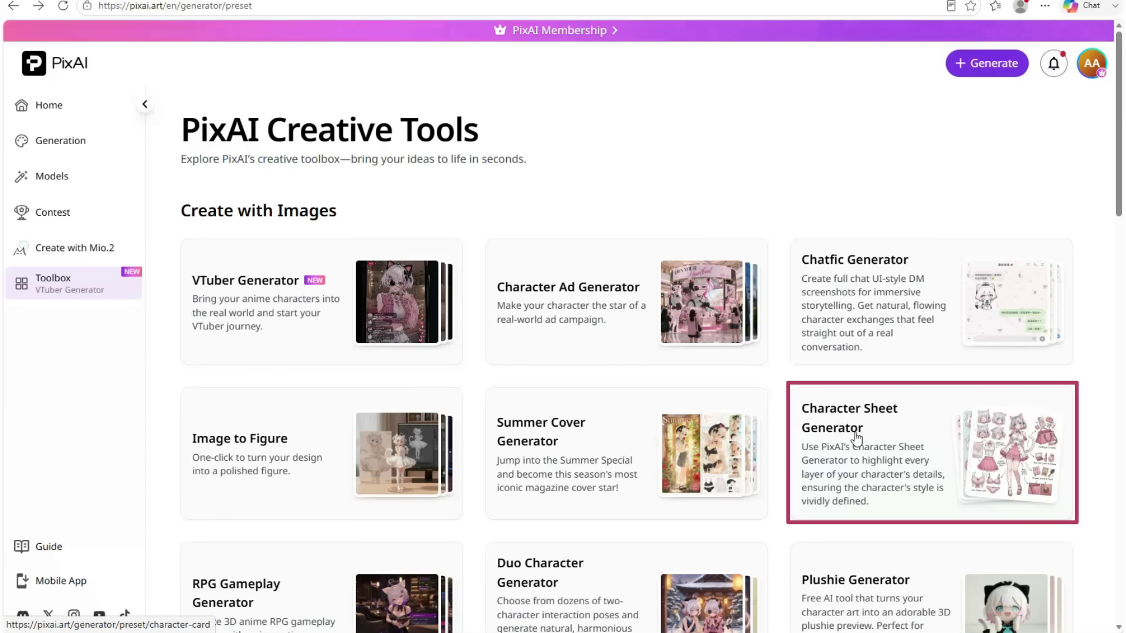
click(835, 410)
click(307, 411)
click(369, 397)
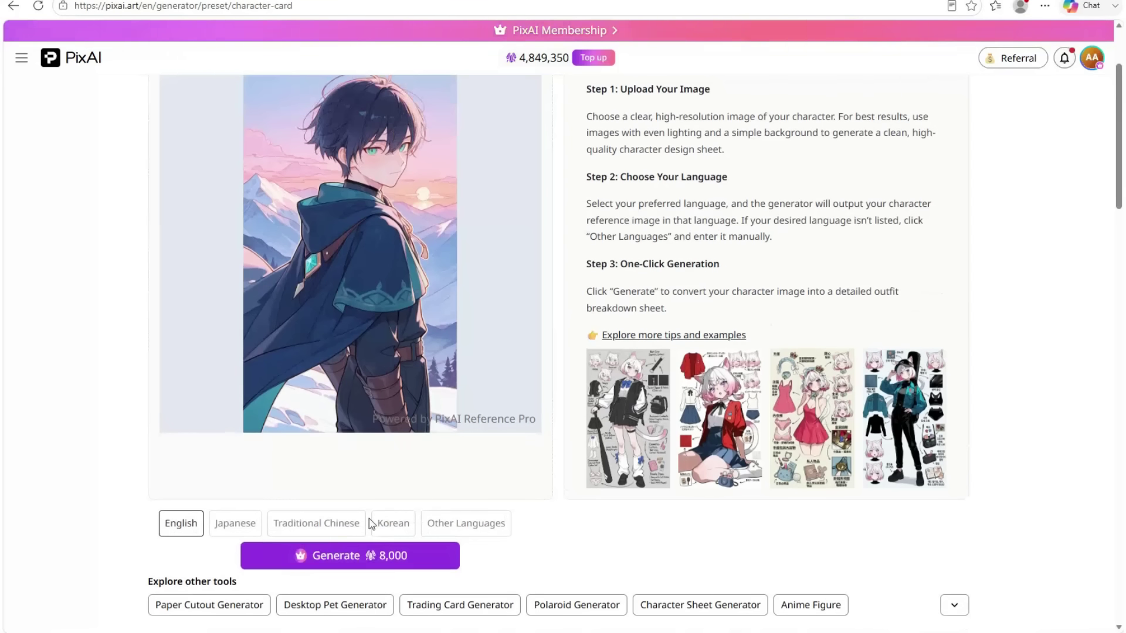
click(369, 543)
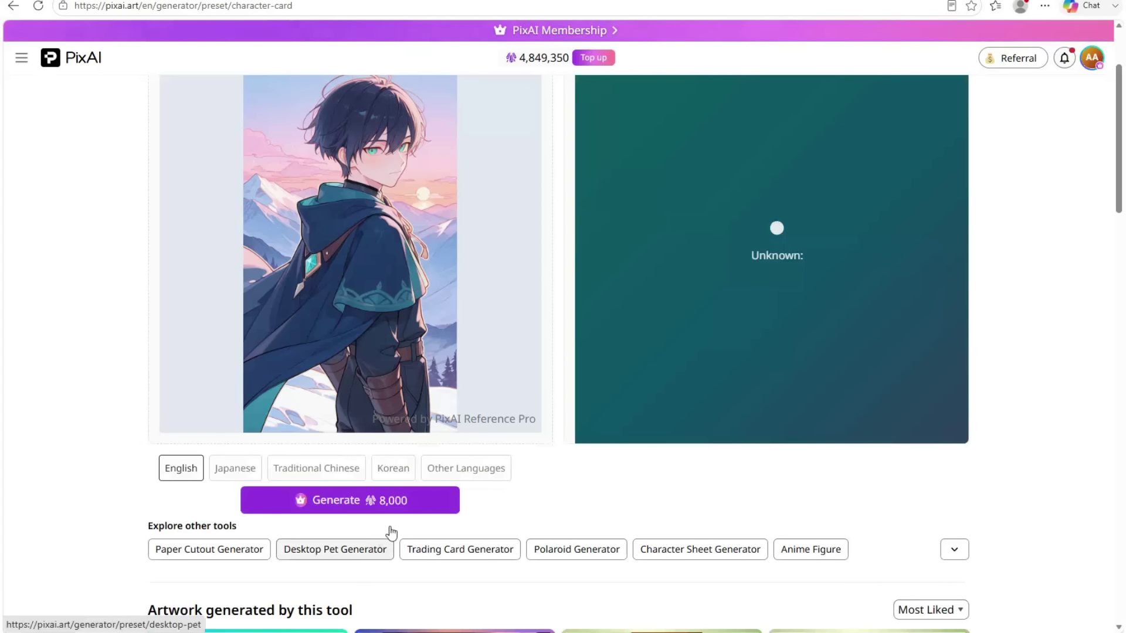
scroll(101, 225, up, 1)
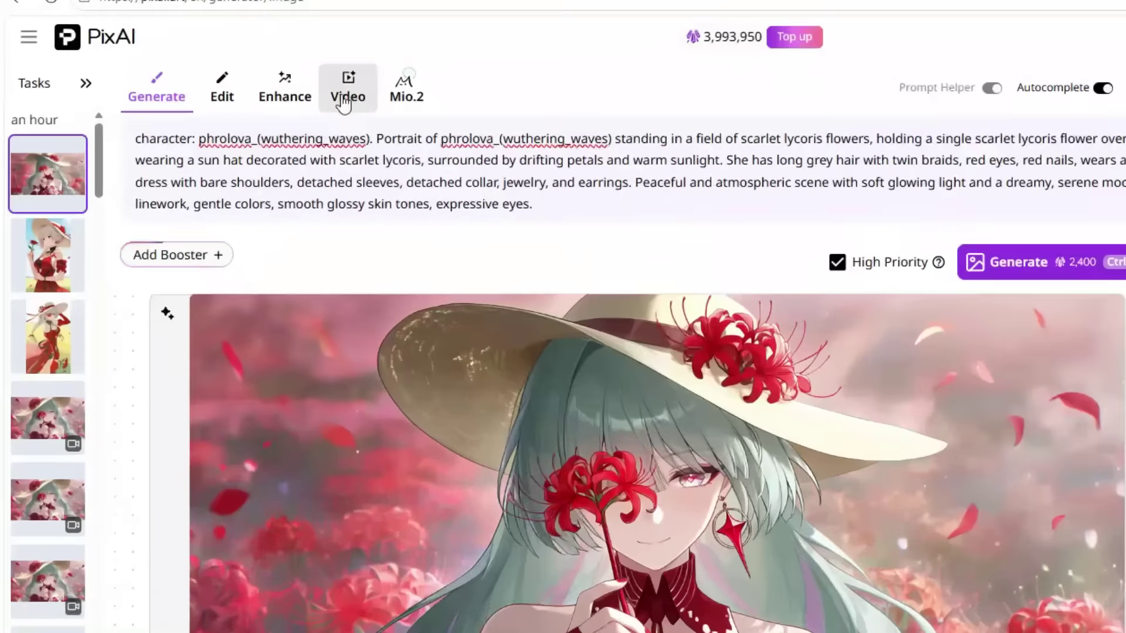
Start a video from the lycoris portrait with the prompt beginning "The girl gracefully flicks her wrist toward the camera.".
click(259, 82)
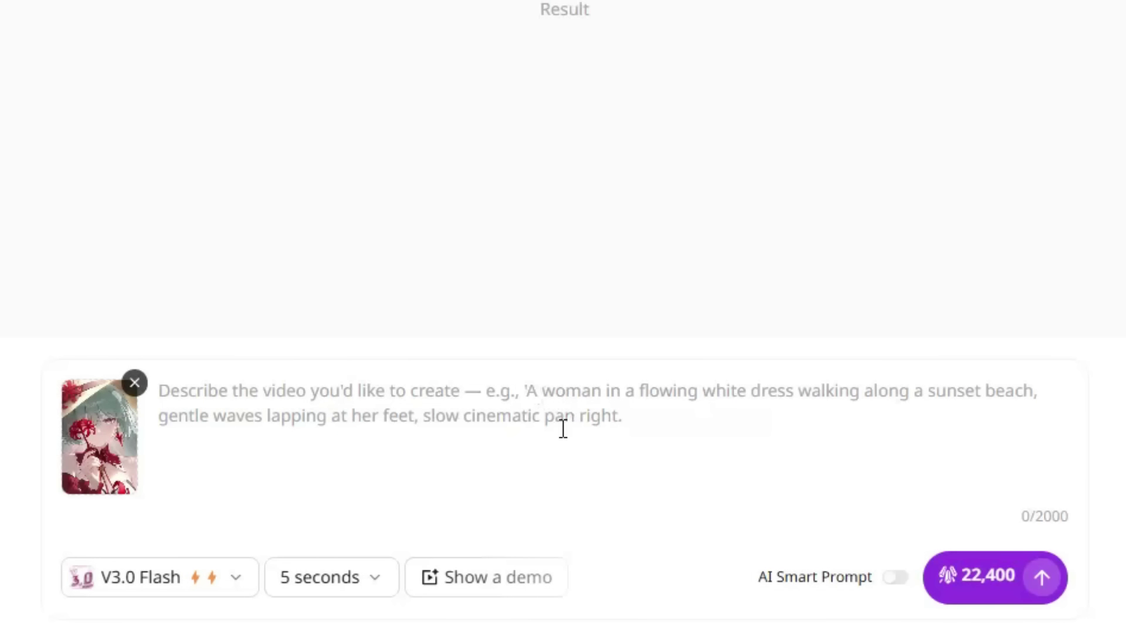
click(489, 505)
key(ctrl+v)
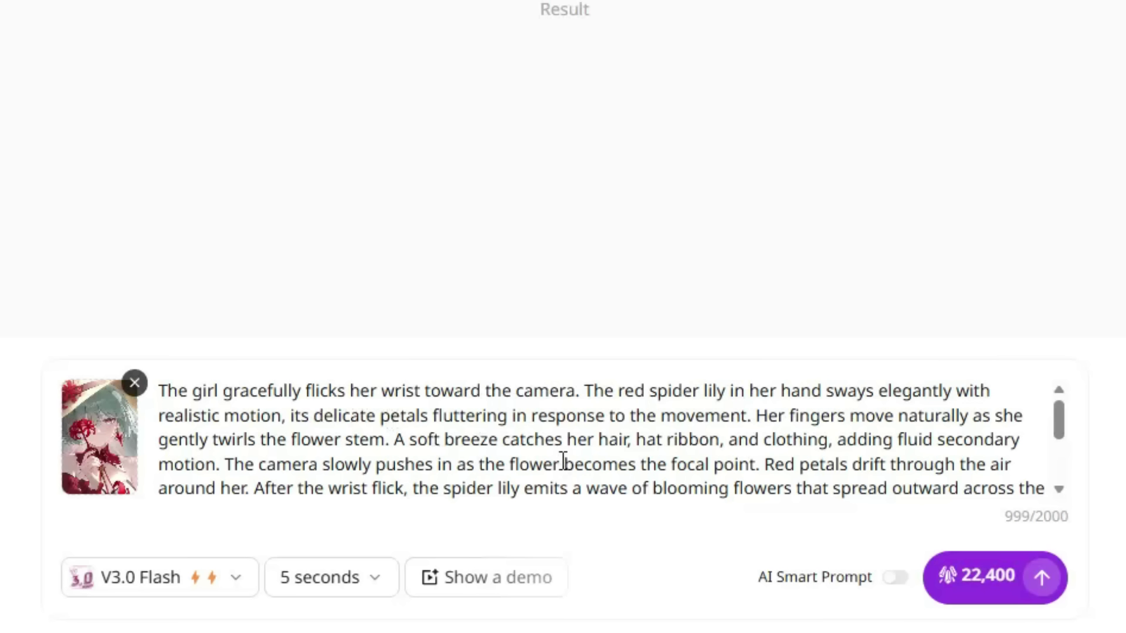
Look through the Professional video models available for the clip.
click(230, 584)
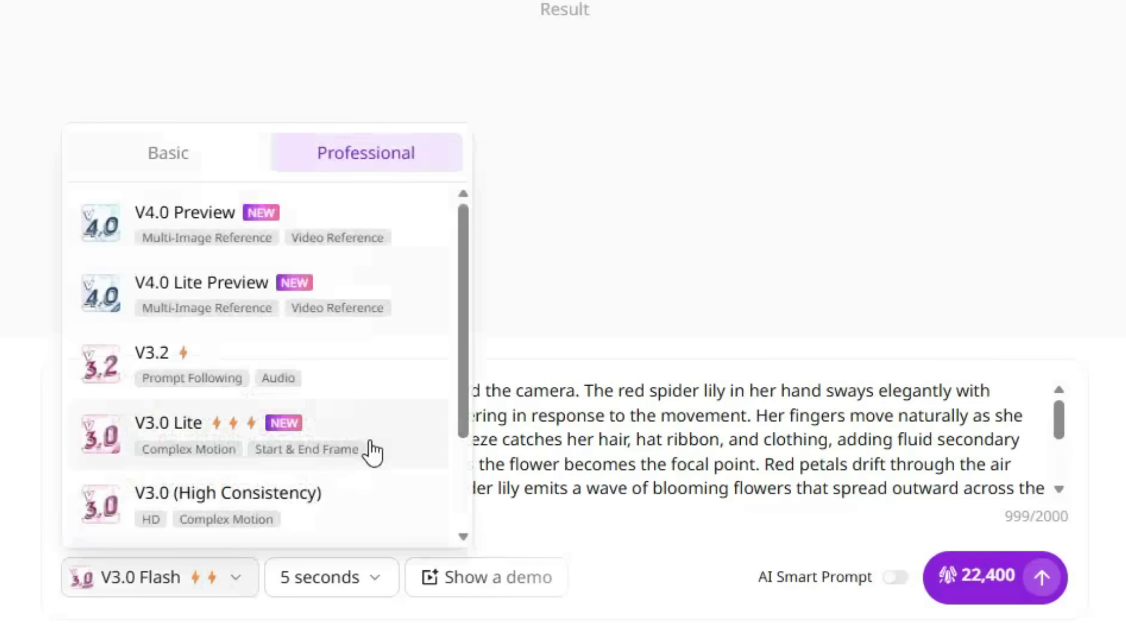
scroll(382, 439, down, 3)
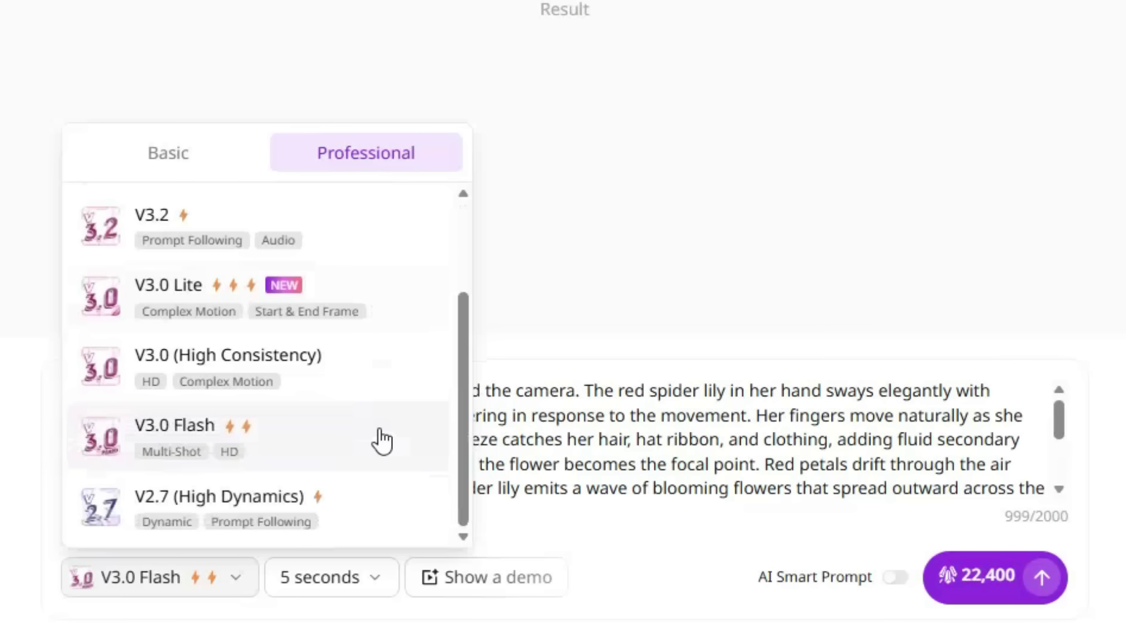